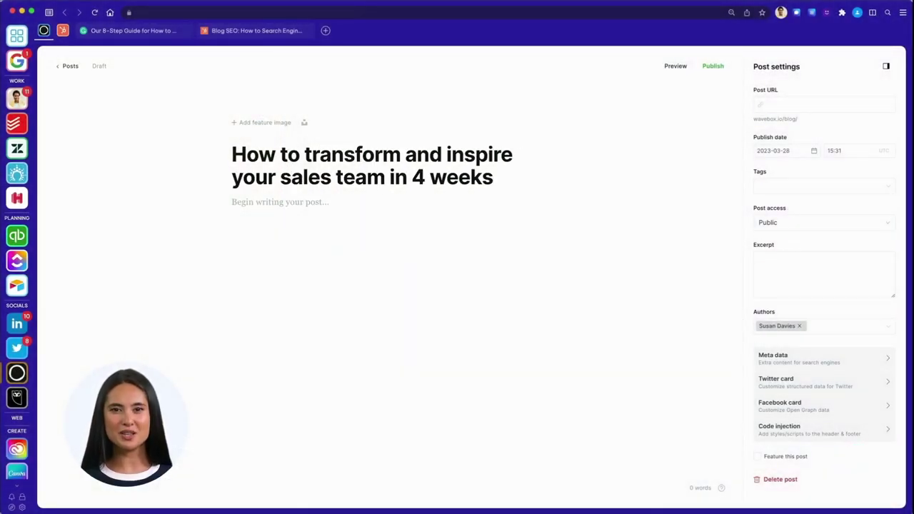
# Step: Generate a Brainbox blog post from the post title and paste it into the body
pyautogui.tripleClick(384, 167)
pyautogui.rightClick(283, 149)
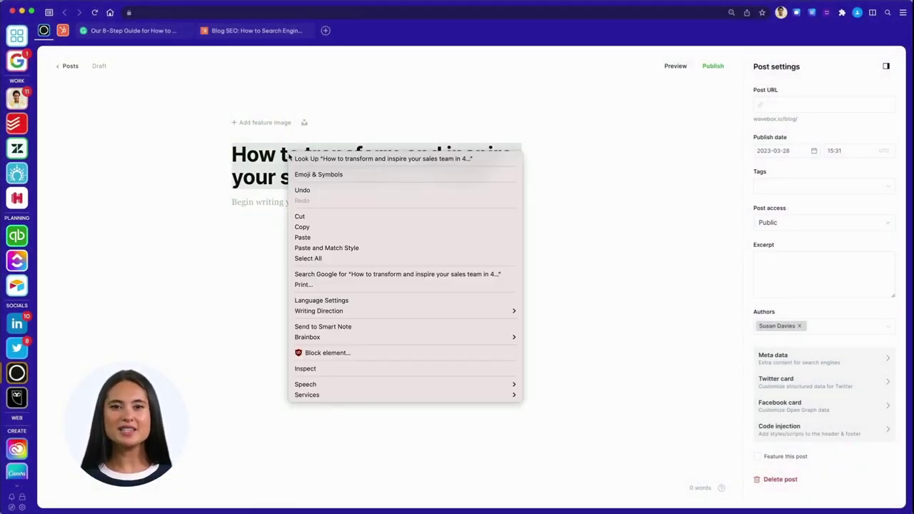
pyautogui.moveTo(411, 218)
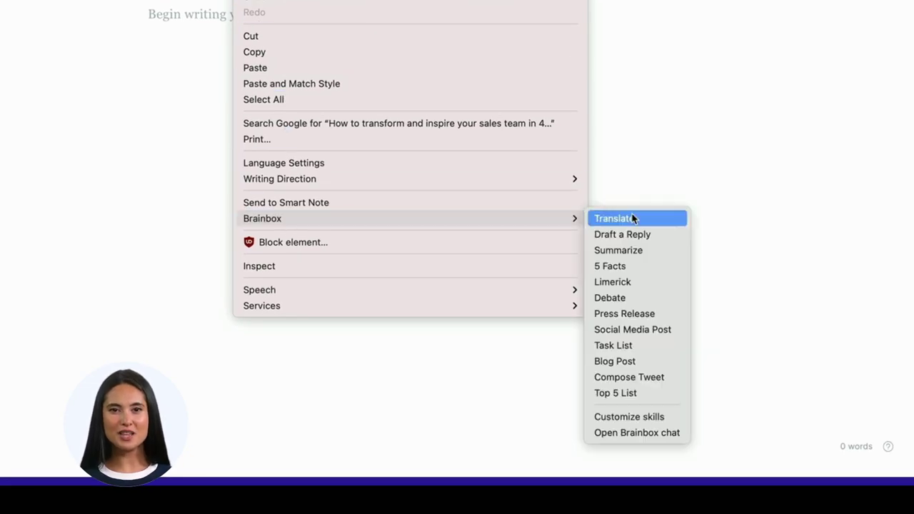
pyautogui.click(615, 361)
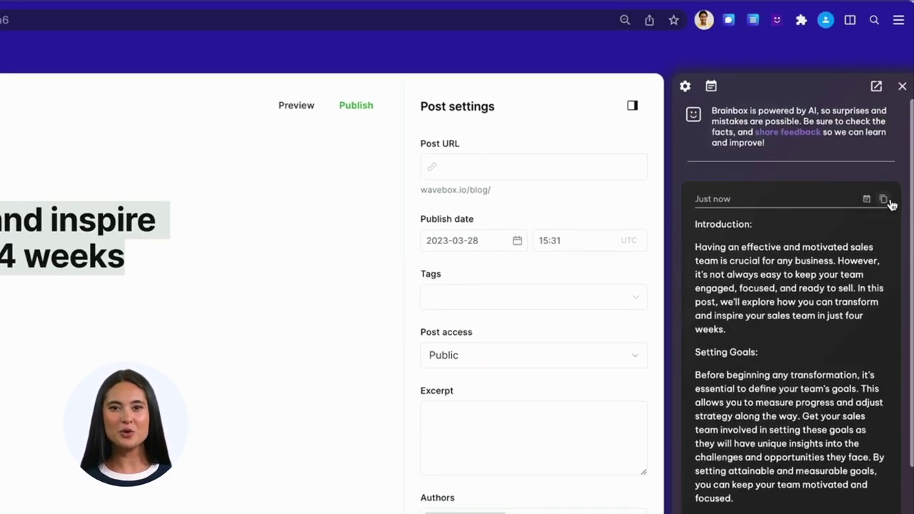
pyautogui.click(886, 201)
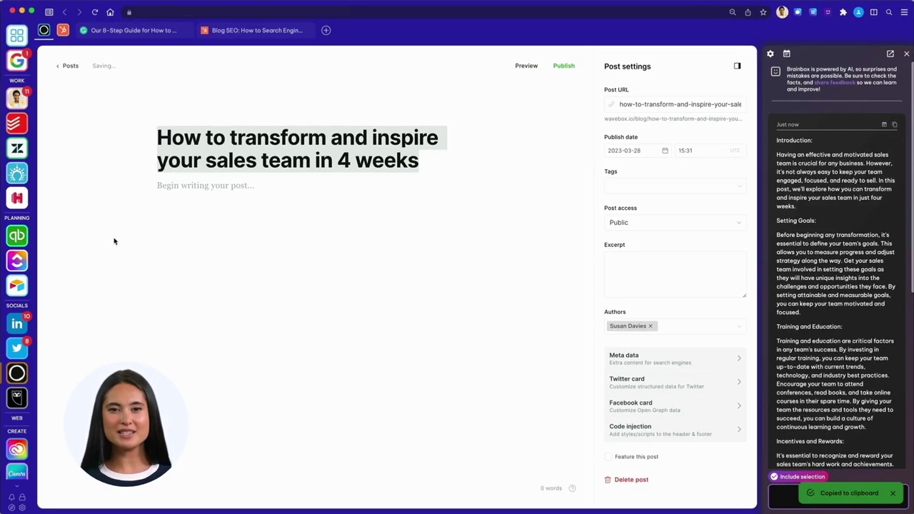
pyautogui.hotkey('ctrl', 'v')
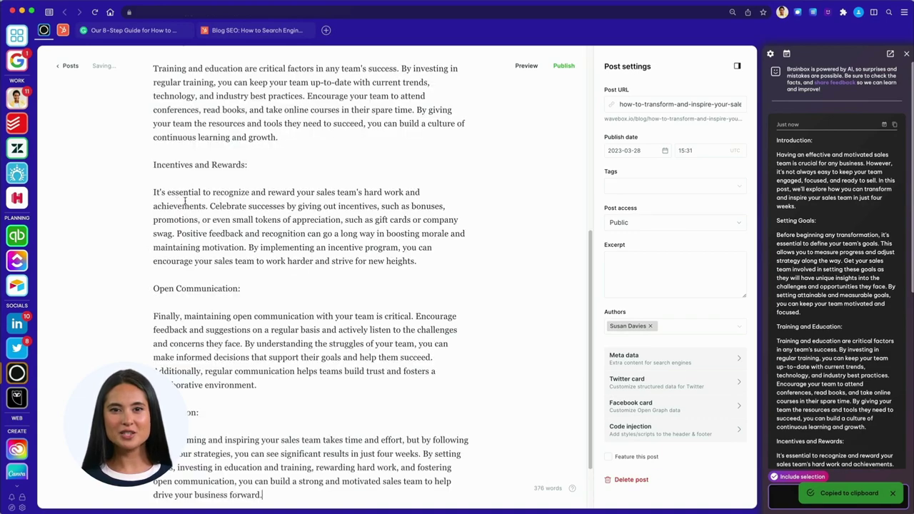
# Step: Make Setting Goals, Training and Education, Incentives and Rewards, Open Communication and Conclusion headings
pyautogui.scroll(10, 195, 206)
pyautogui.scroll(2, 196, 206)
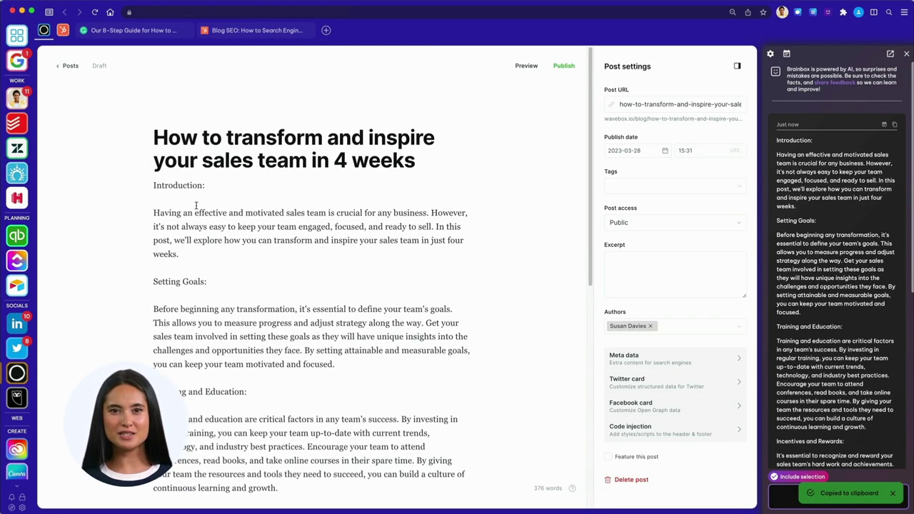
pyautogui.click(206, 266)
pyautogui.moveTo(153, 318); pyautogui.dragTo(246, 319)
pyautogui.click(207, 296)
pyautogui.moveTo(153, 439); pyautogui.dragTo(240, 438)
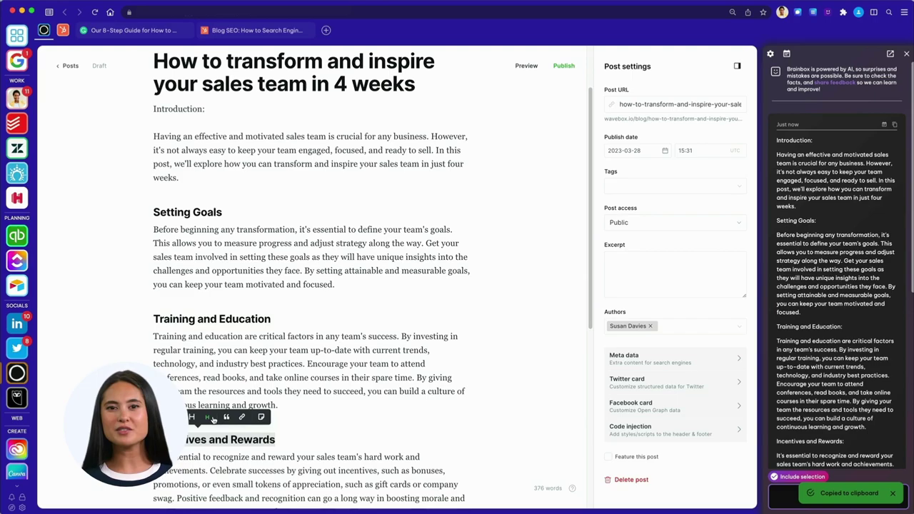
pyautogui.click(207, 417)
pyautogui.moveTo(152, 274); pyautogui.dragTo(237, 274)
pyautogui.click(207, 259)
pyautogui.moveTo(153, 353); pyautogui.dragTo(211, 353)
pyautogui.click(207, 337)
pyautogui.hotkey('ctrl', 'a')
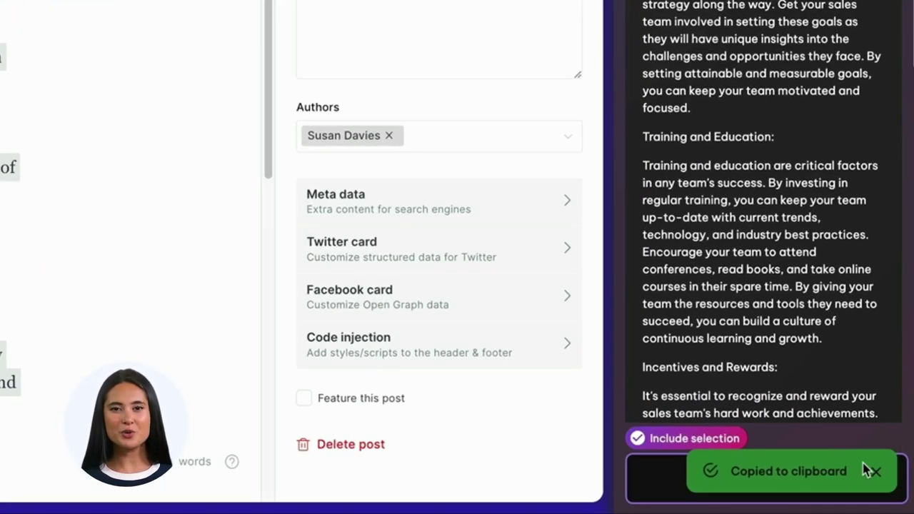
# Step: Have Brainbox write a checklist and paste it after the Conclusion
pyautogui.click(873, 471)
pyautogui.write('write a checklist')
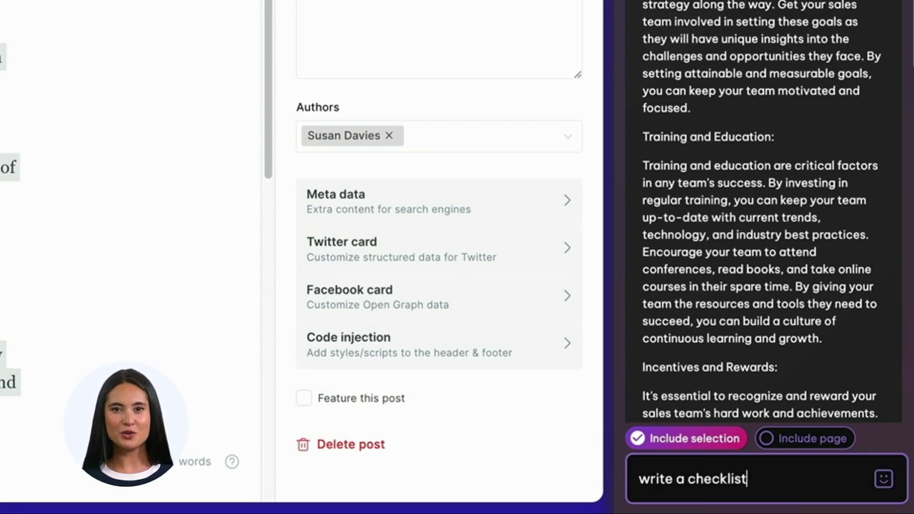
pyautogui.press('Return')
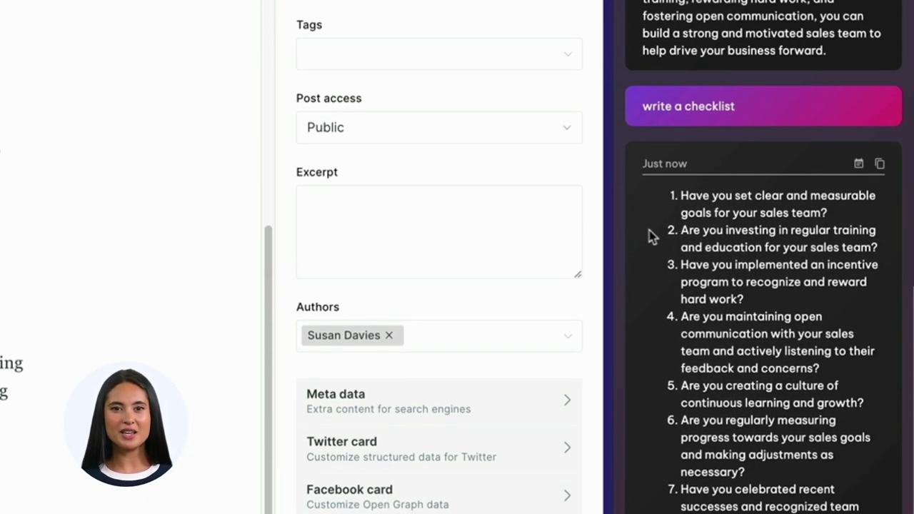
pyautogui.click(880, 165)
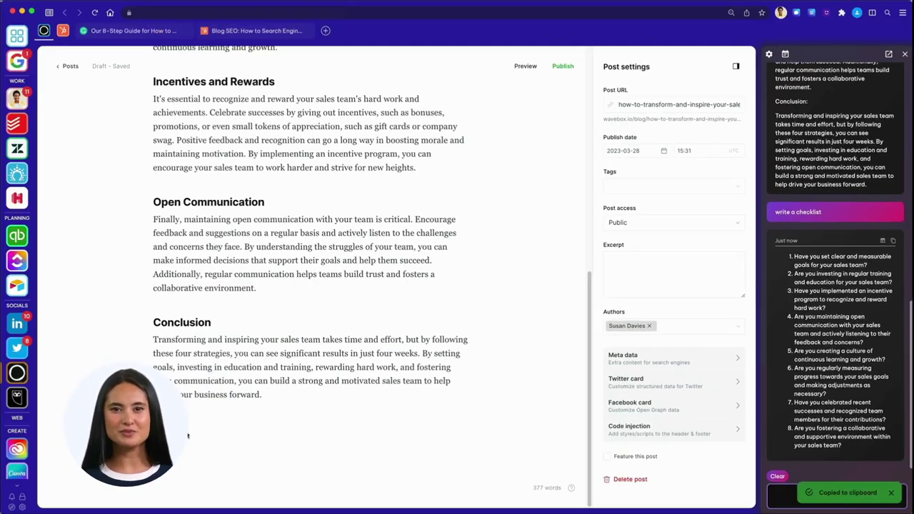
pyautogui.press('cmd+v')
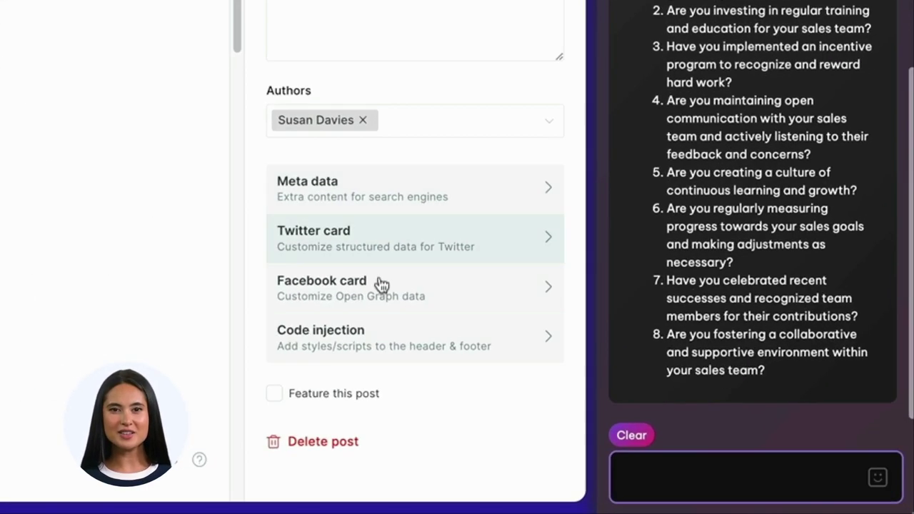
# Step: Have Brainbox summarize the post in 20 words and paste it into the Excerpt
pyautogui.click(803, 505)
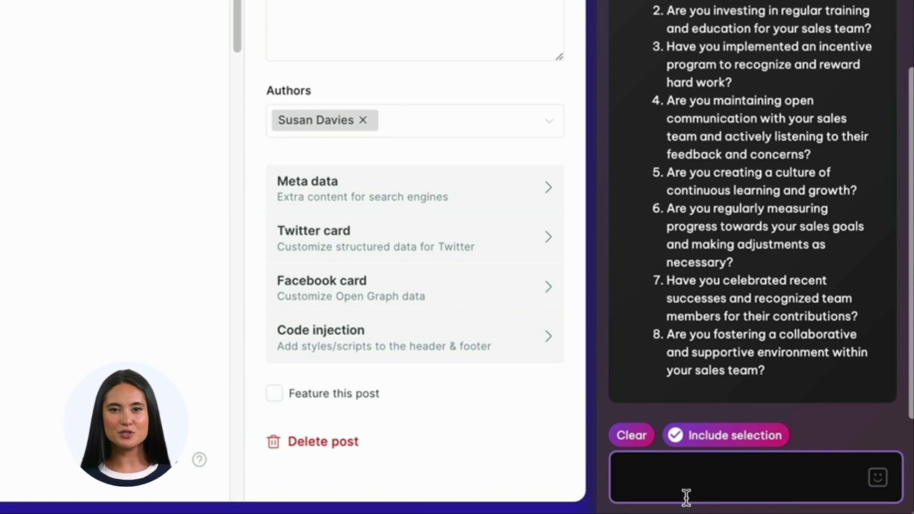
pyautogui.write('summarize in 20 words')
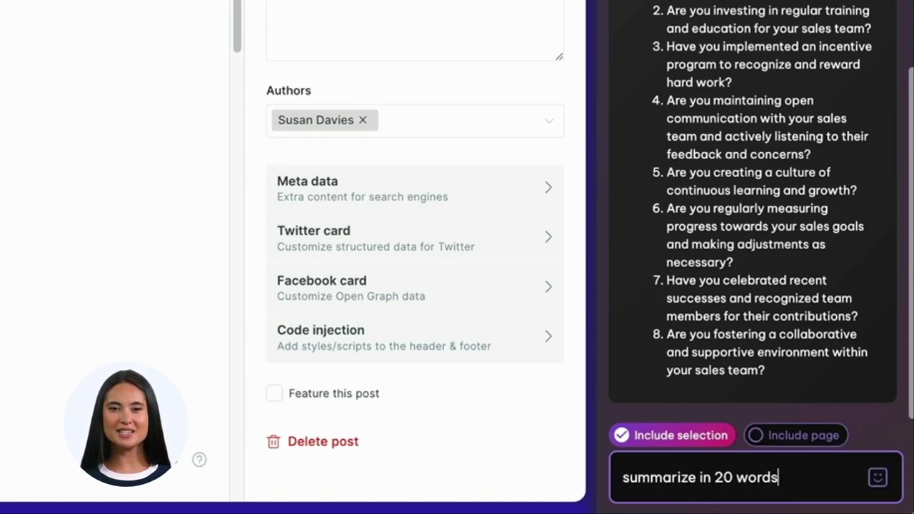
pyautogui.press('Return')
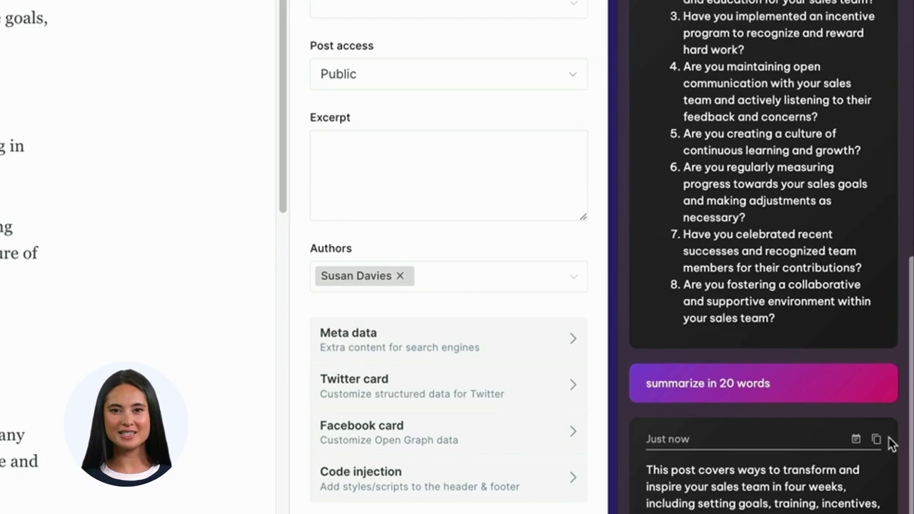
pyautogui.click(876, 439)
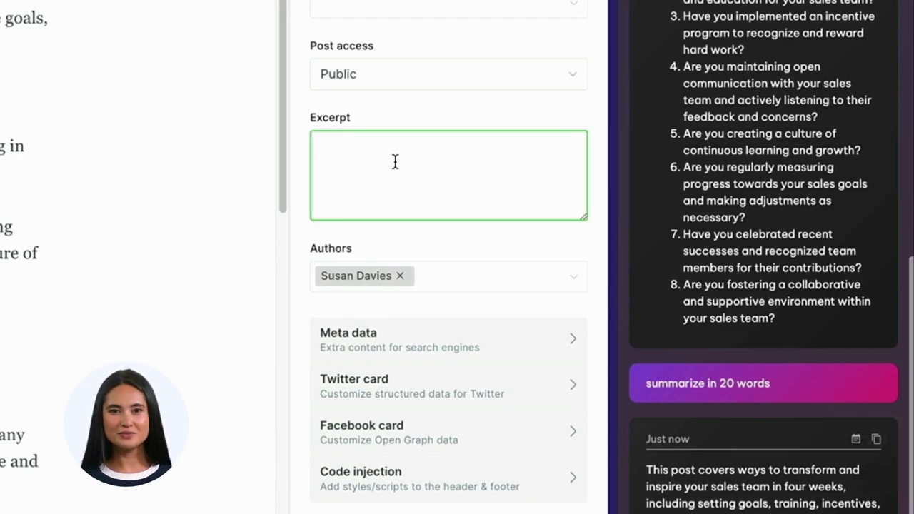
pyautogui.press('super+v')
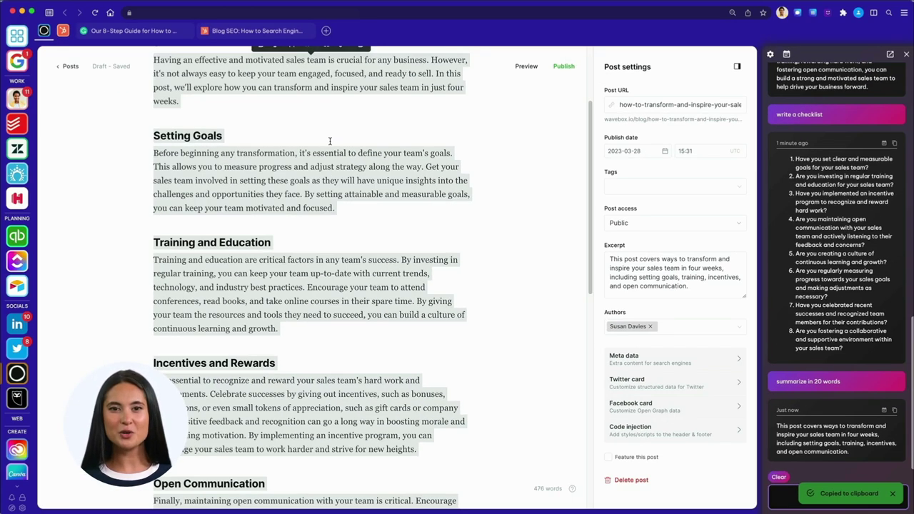
# Step: Compose a Brainbox tweet from the article and paste it into a new Twitter draft
pyautogui.rightClick(239, 111)
pyautogui.moveTo(82, 157)
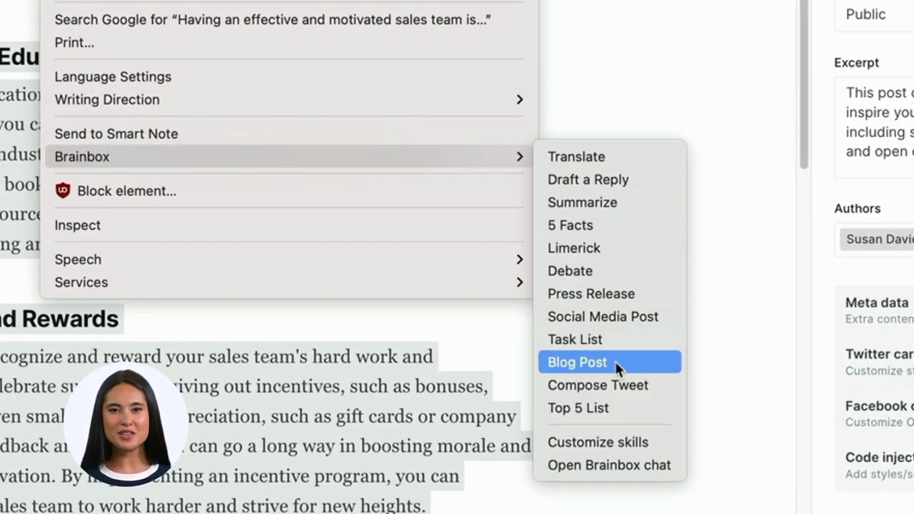
pyautogui.click(619, 386)
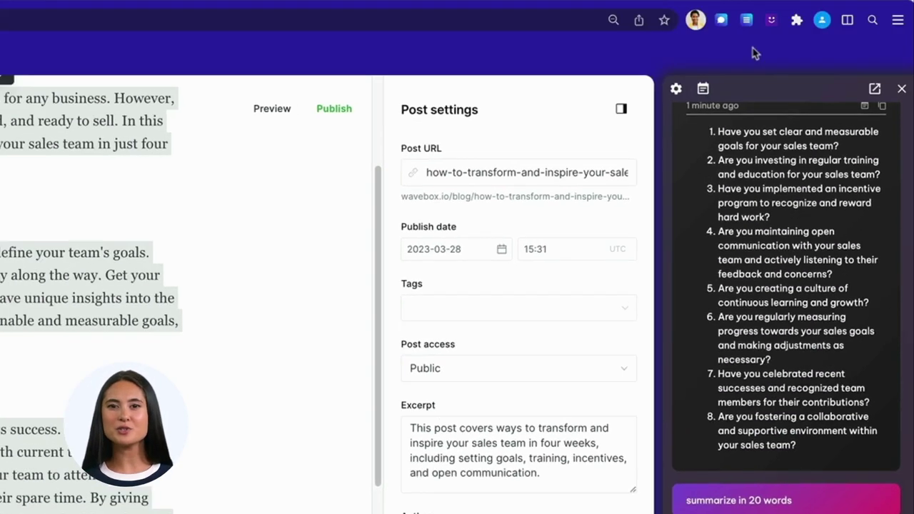
pyautogui.click(874, 24)
pyautogui.click(584, 125)
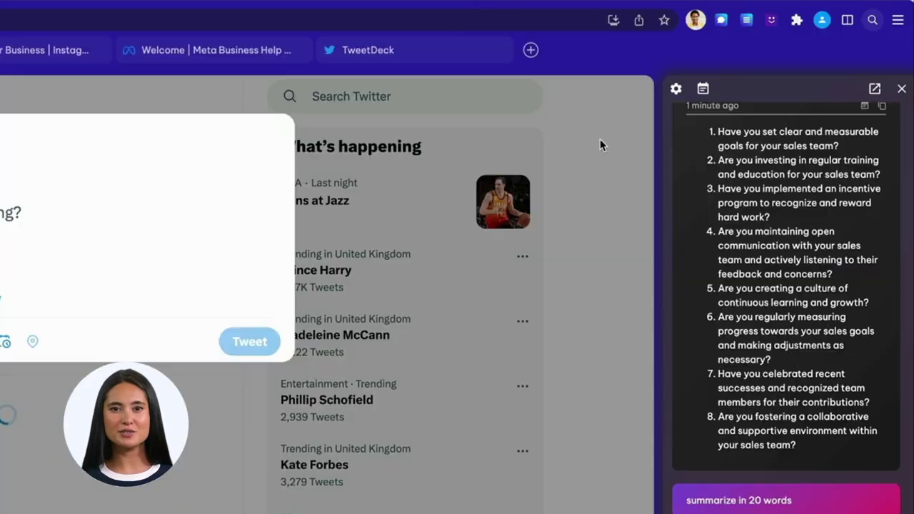
pyautogui.hotkey('ctrl', 'v')
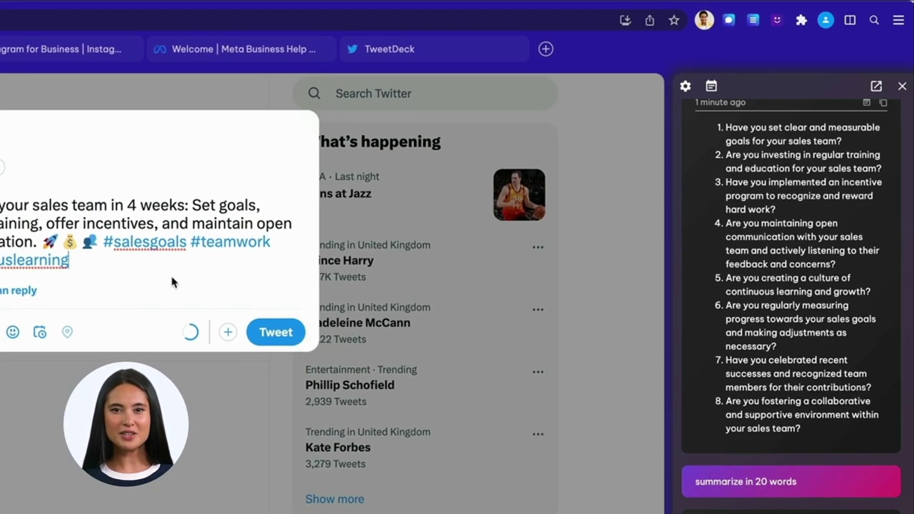
# Step: Switch to the Canva Instagram design and ask Brainbox for a six-word inspirational quote
pyautogui.click(875, 20)
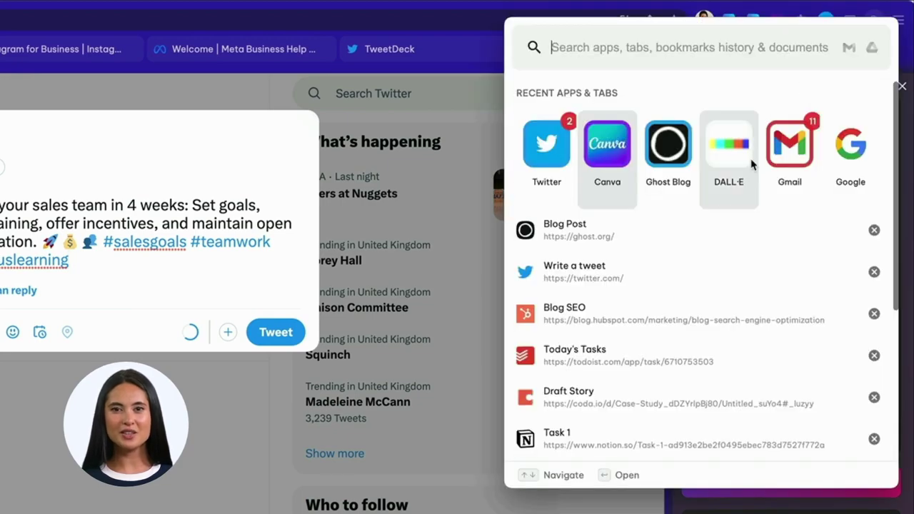
pyautogui.scroll(-5, 752, 164)
pyautogui.scroll(-2, 752, 179)
pyautogui.click(691, 437)
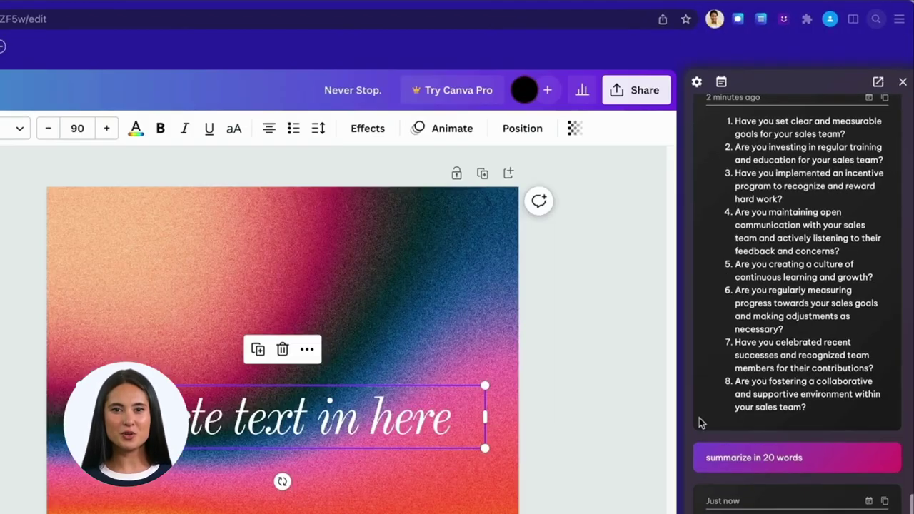
pyautogui.write('write ')
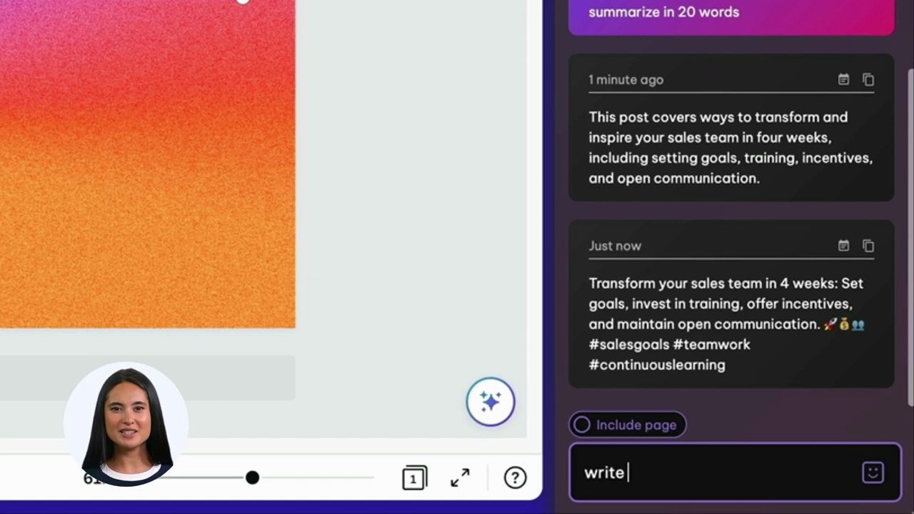
pyautogui.write(' quote about')
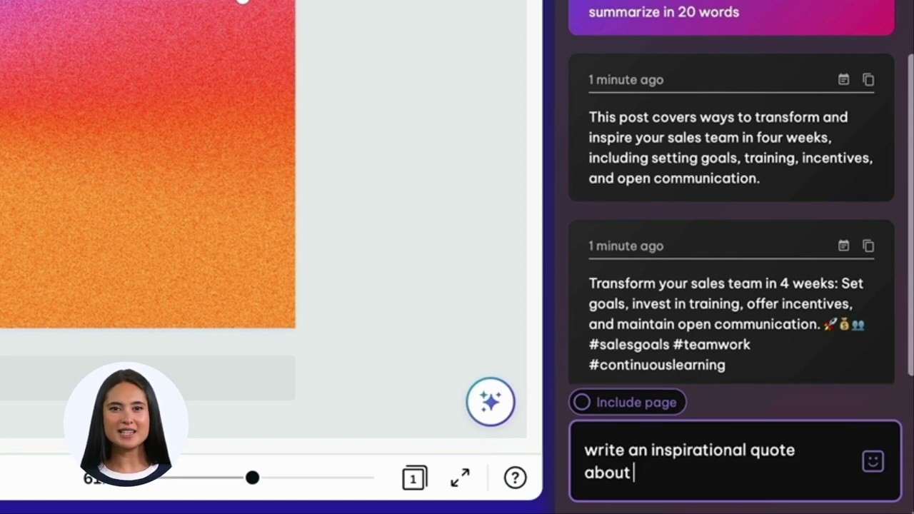
pyautogui.write('rds')
pyautogui.press('Return')
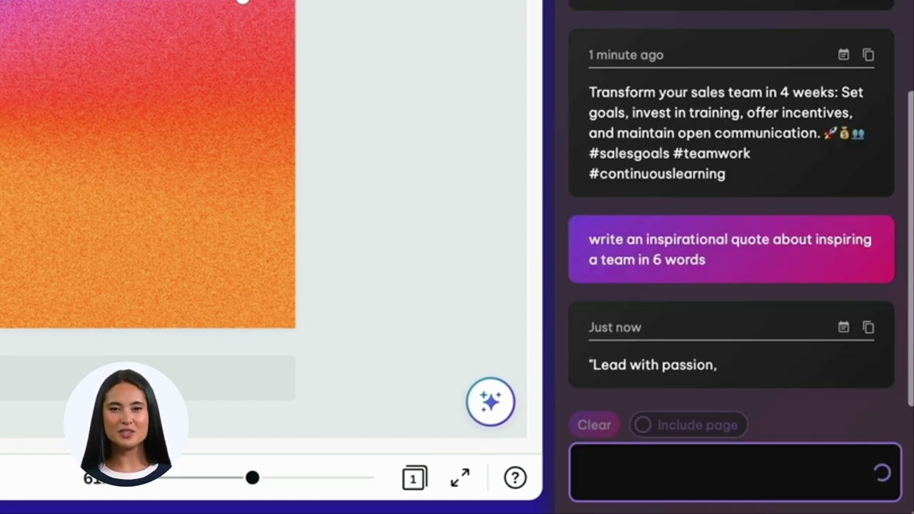
# Step: Replace the placeholder text with the quote "Lead with passion, inspire lasting change."
pyautogui.click(868, 330)
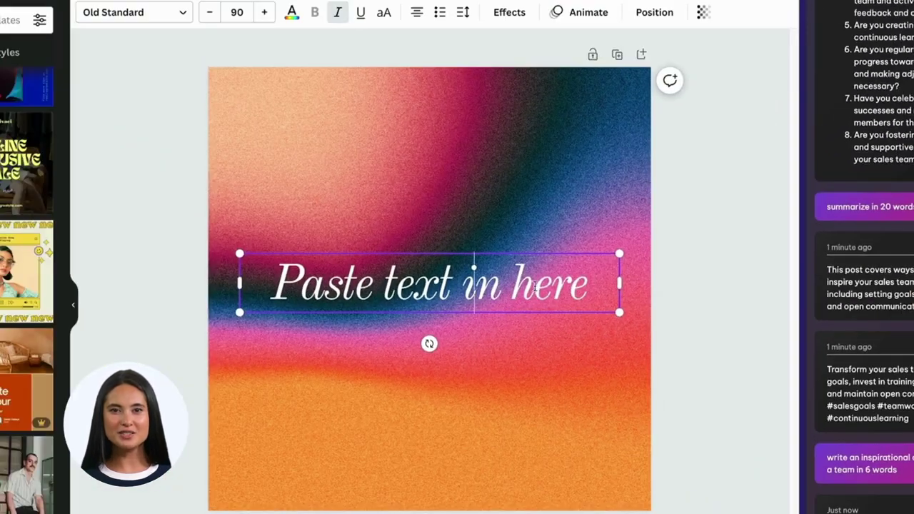
pyautogui.moveTo(587, 285); pyautogui.dragTo(277, 267)
pyautogui.hotkey('ctrl', 'v')
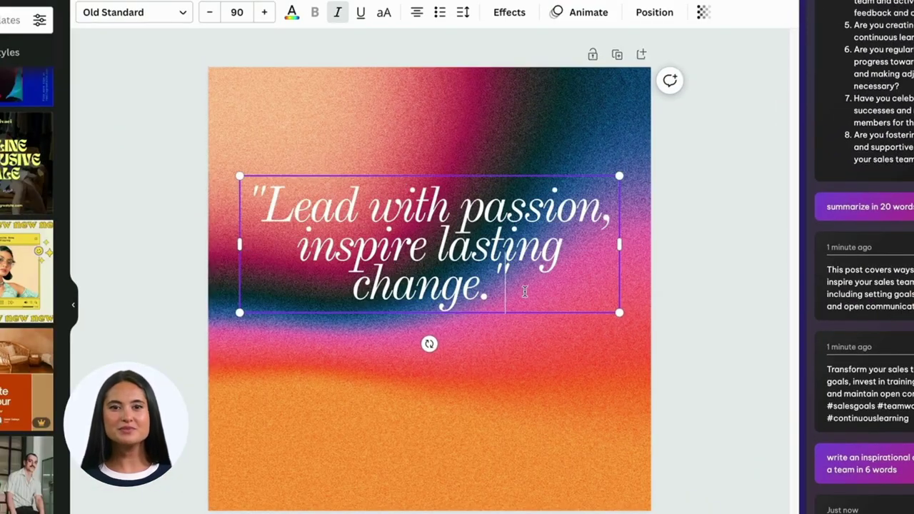
pyautogui.hotkey('ctrl', 'a')
pyautogui.click(463, 12)
# Step: Drag the Line spacing slider to change the quote's line spacing
pyautogui.moveTo(497, 109); pyautogui.dragTo(547, 108)
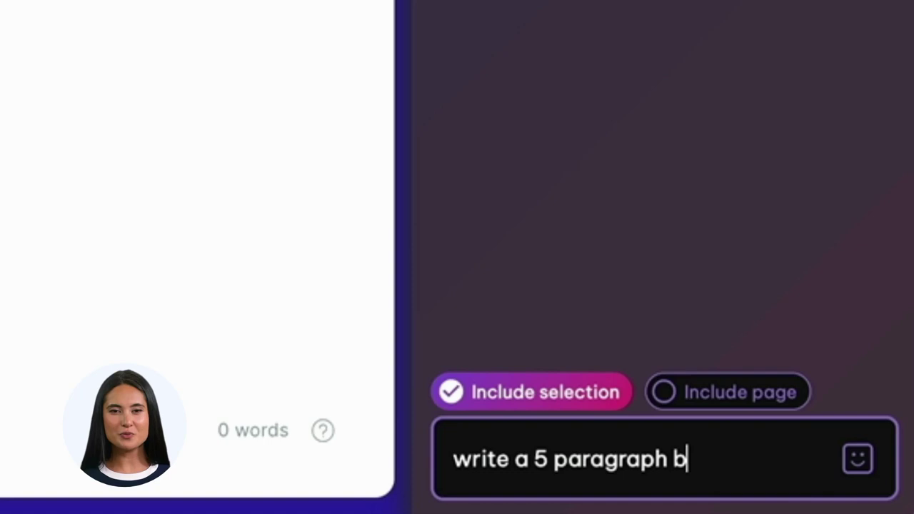
# Step: Request a five-paragraph post with a 20-word summary, closing checklist and 10-word tweet
pyautogui.write('log post, with a 20 word summary, end the post with a chec')
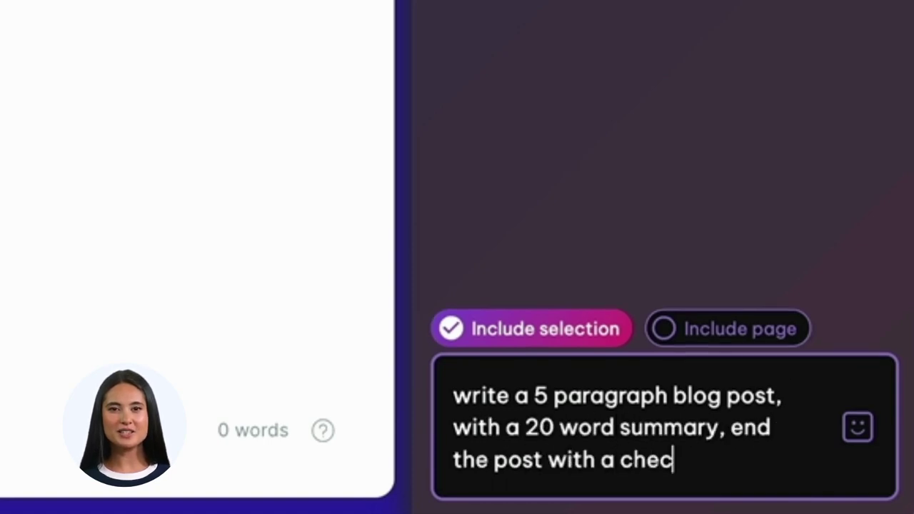
pyautogui.write('rite a 10 word tweet wi')
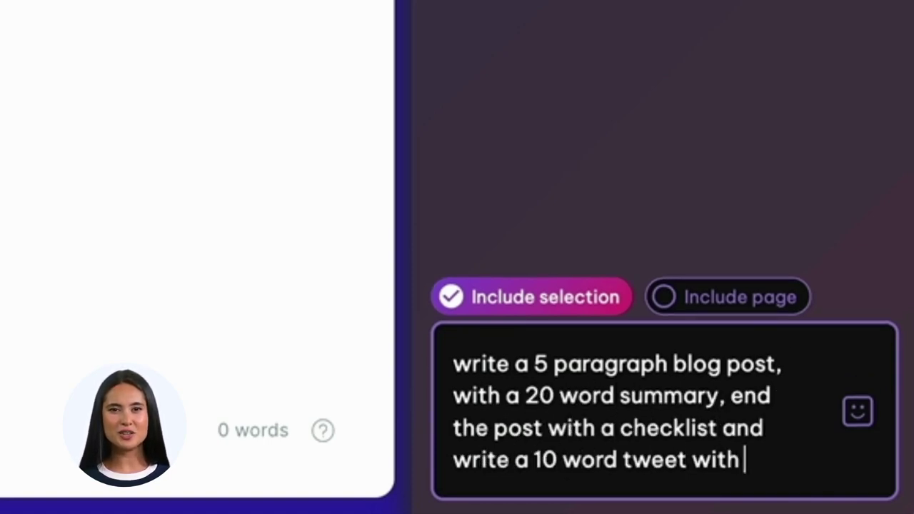
pyautogui.write(' three hashtags and 2 emojis')
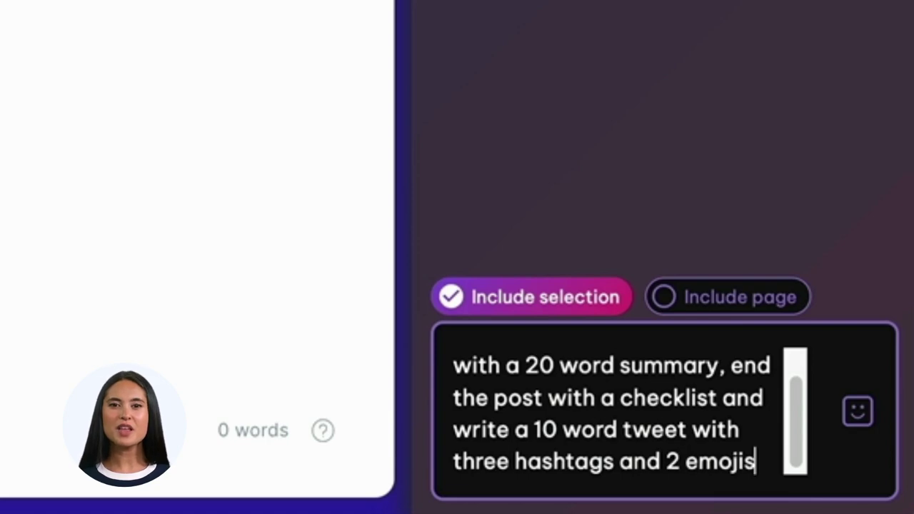
pyautogui.press('Return')
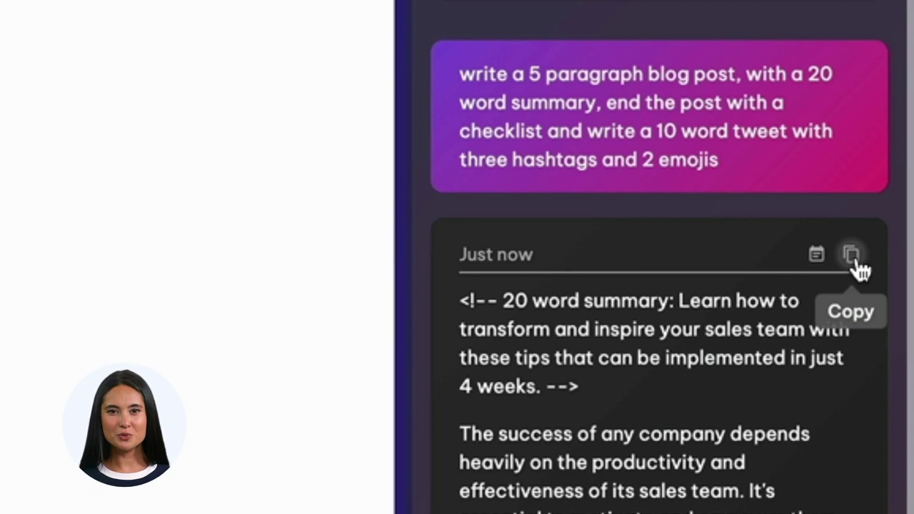
# Step: Paste the 287-word Brainbox post, with its checklist and hashtagged tweet, into the body
pyautogui.click(851, 257)
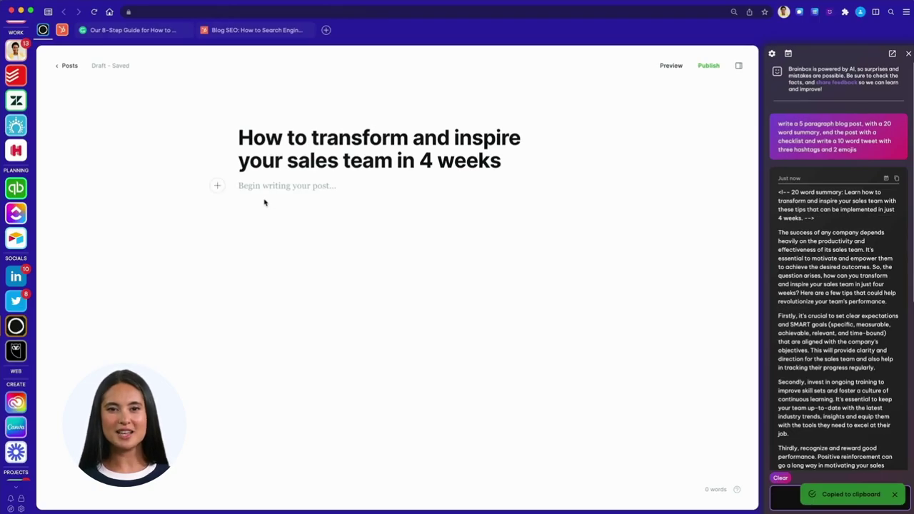
pyautogui.press('super+v')
pyautogui.click(481, 398)
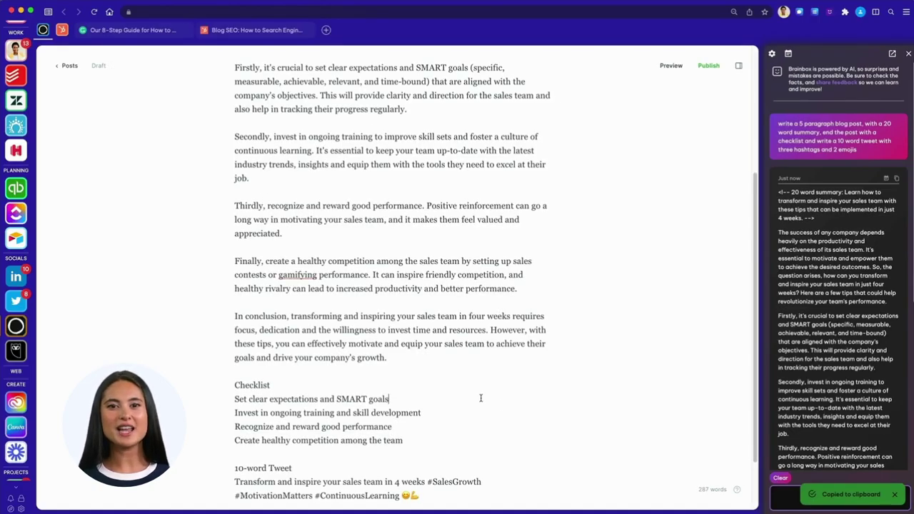
pyautogui.scroll(-2, 481, 398)
pyautogui.scroll(1, 481, 398)
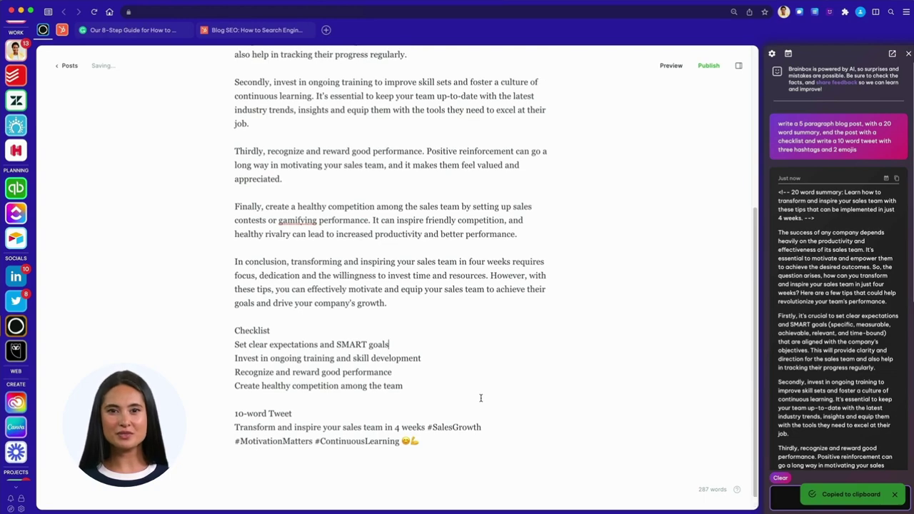
pyautogui.scroll(4, 481, 398)
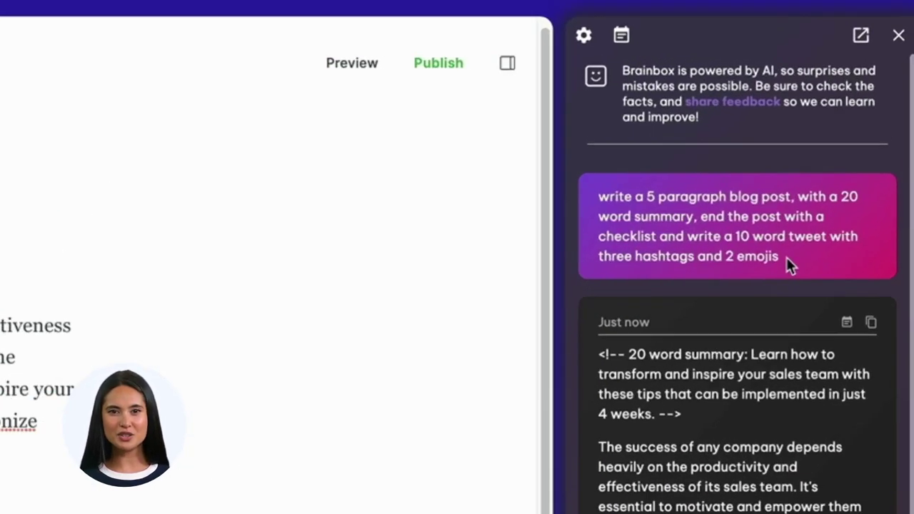
# Step: Open Brainbox Customize skills from the prompt text and scroll to Manage Skills
pyautogui.moveTo(866, 152); pyautogui.dragTo(779, 128)
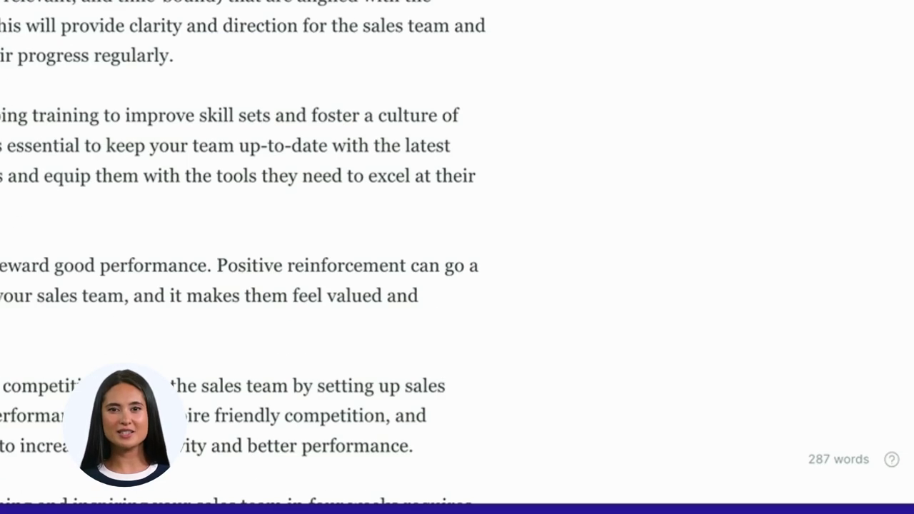
pyautogui.rightClick(403, 504)
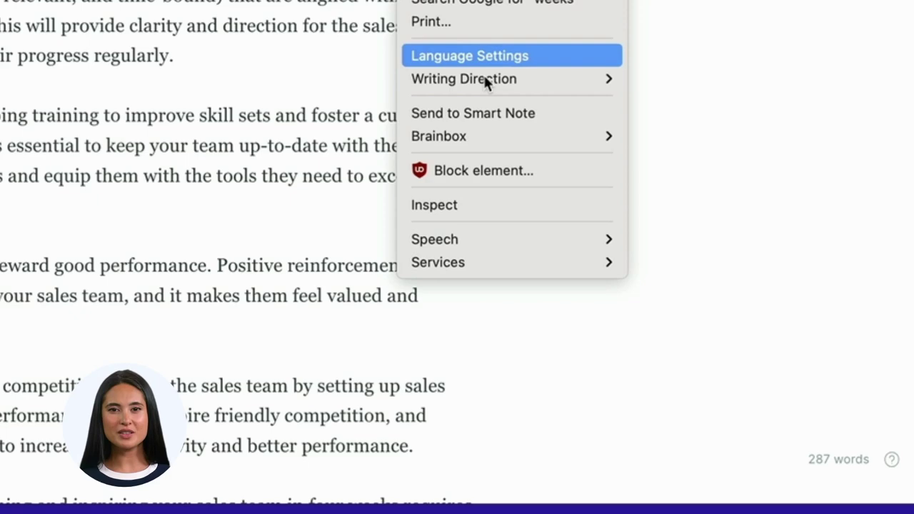
pyautogui.moveTo(438, 136)
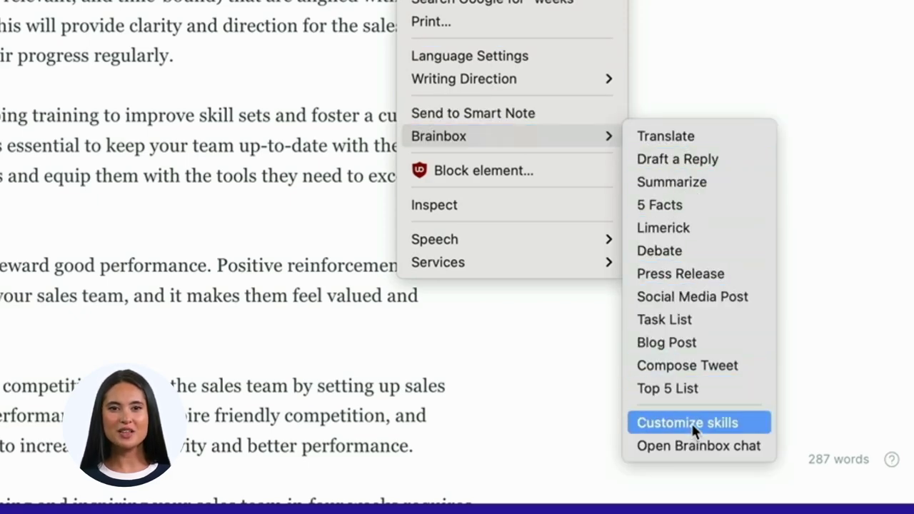
pyautogui.click(691, 421)
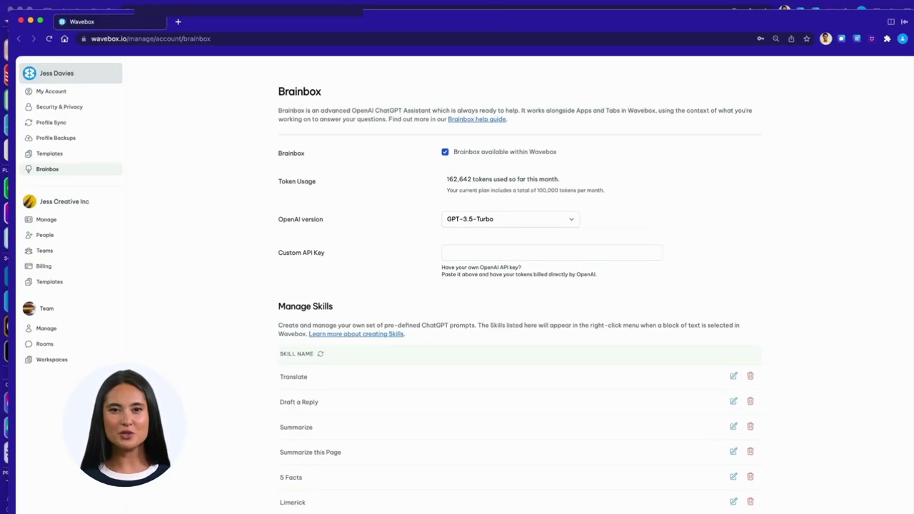
pyautogui.moveTo(913, 15); pyautogui.dragTo(530, 187)
pyautogui.moveTo(361, 193); pyautogui.dragTo(498, 66)
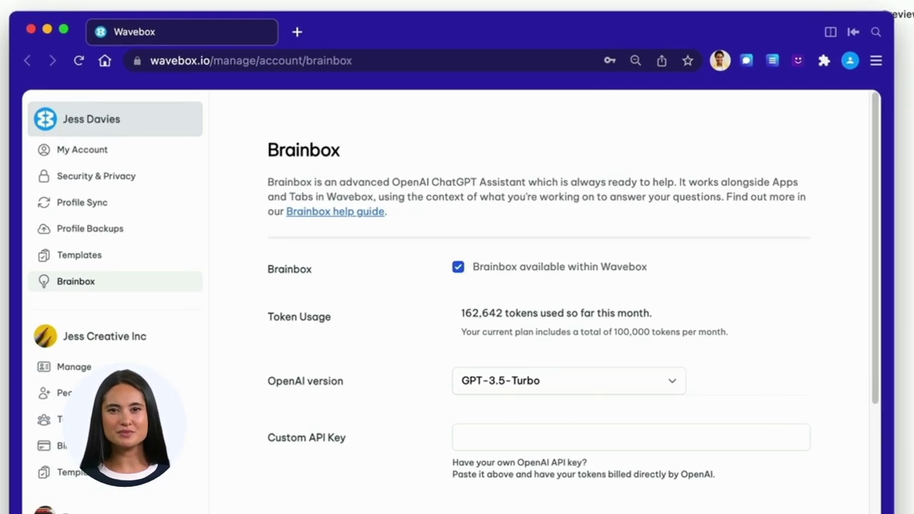
pyautogui.scroll(-3, 343, 454)
pyautogui.scroll(-2, 342, 454)
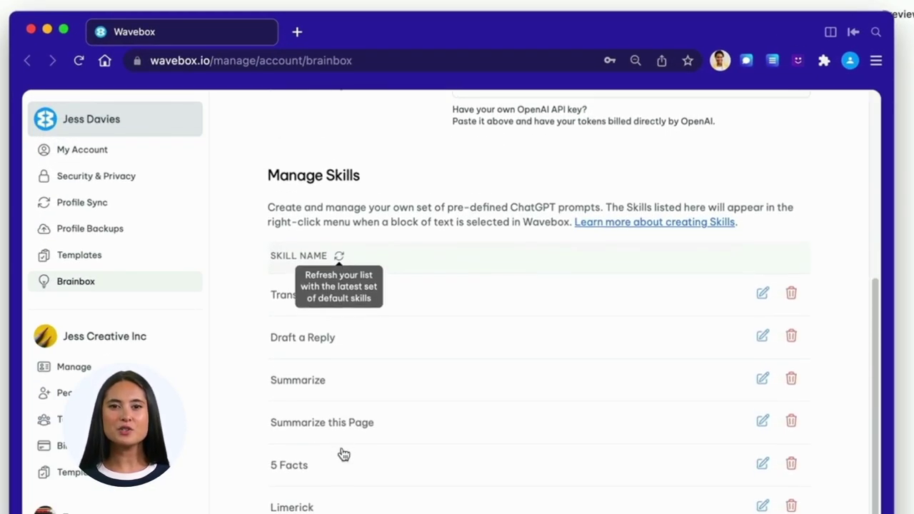
pyautogui.scroll(-2, 342, 455)
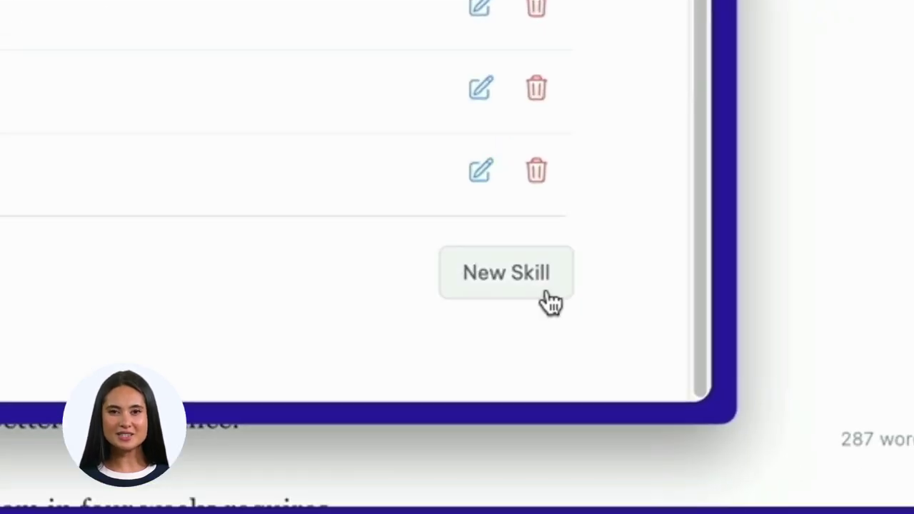
# Step: Create a new skill whose prompt adds a concise-writer intro and an Instagram quote request
pyautogui.click(543, 299)
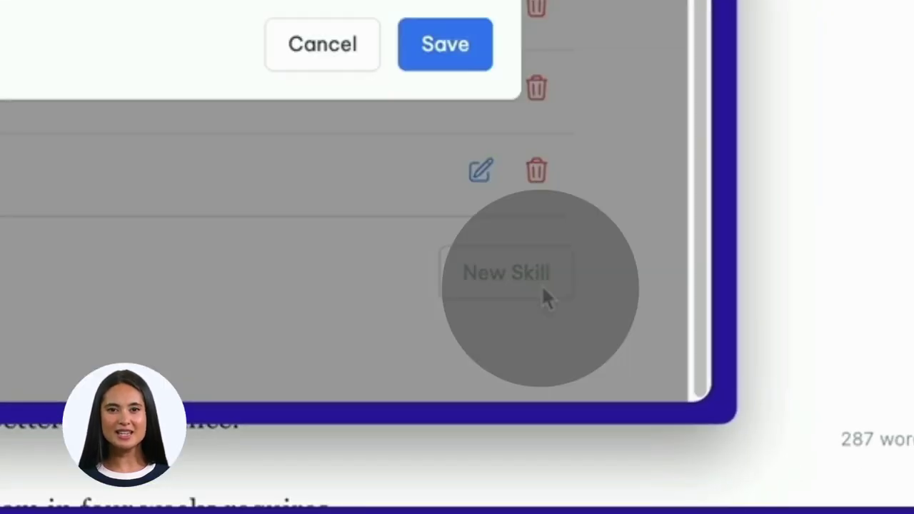
pyautogui.write('Blog and Tweet')
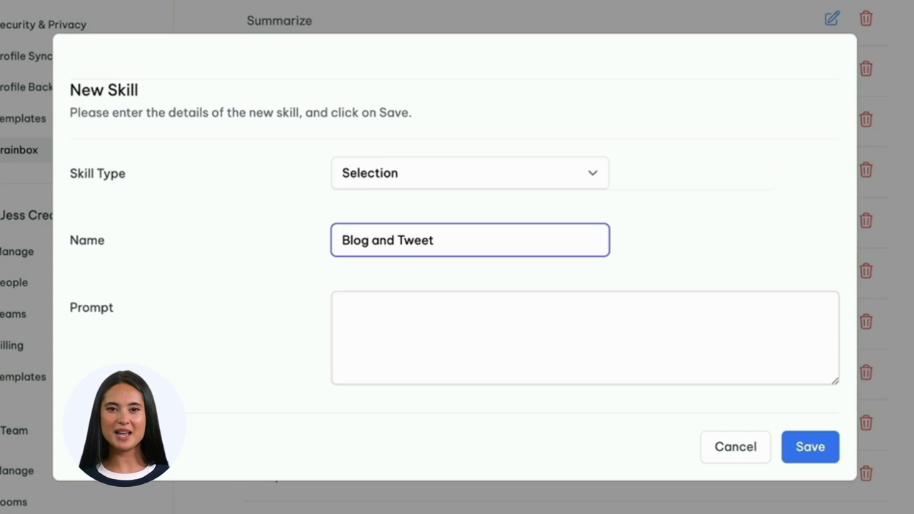
pyautogui.click(344, 303)
pyautogui.hotkey('ctrl', 'v')
pyautogui.hotkey('ctrl', 'Home')
pyautogui.write('You are a')
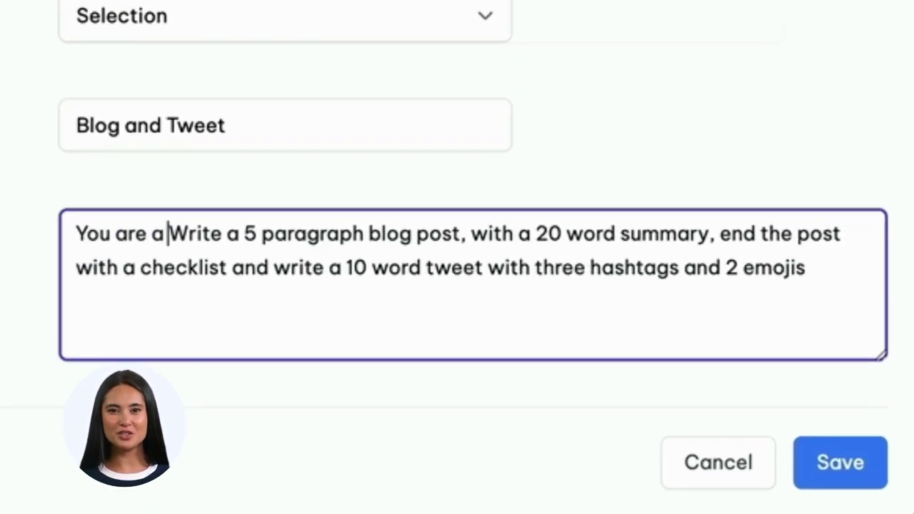
pyautogui.write(' concise blog post writ')
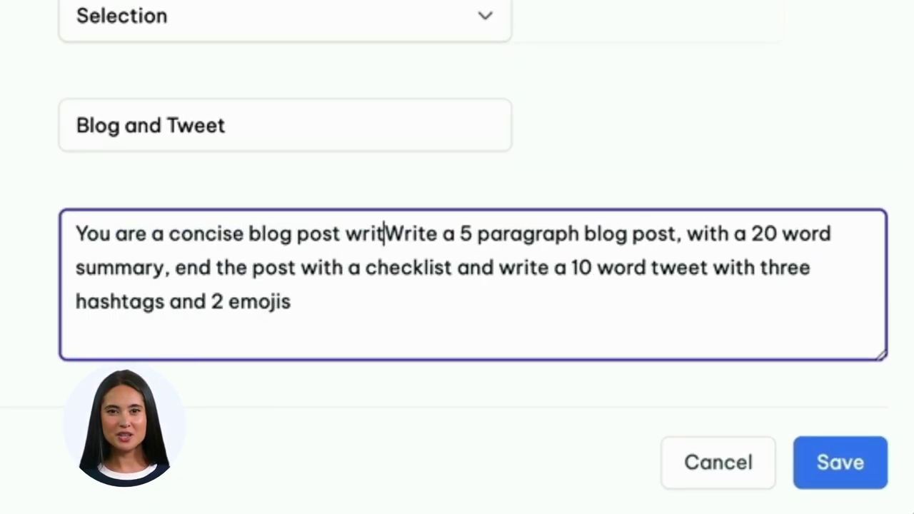
pyautogui.write('er. and')
pyautogui.click(498, 270)
pyautogui.write('. Then')
pyautogui.press('Delete')
pyautogui.press('Delete')
pyautogui.press('Delete')
pyautogui.hotkey('ctrl', 'End')
pyautogui.write('.')
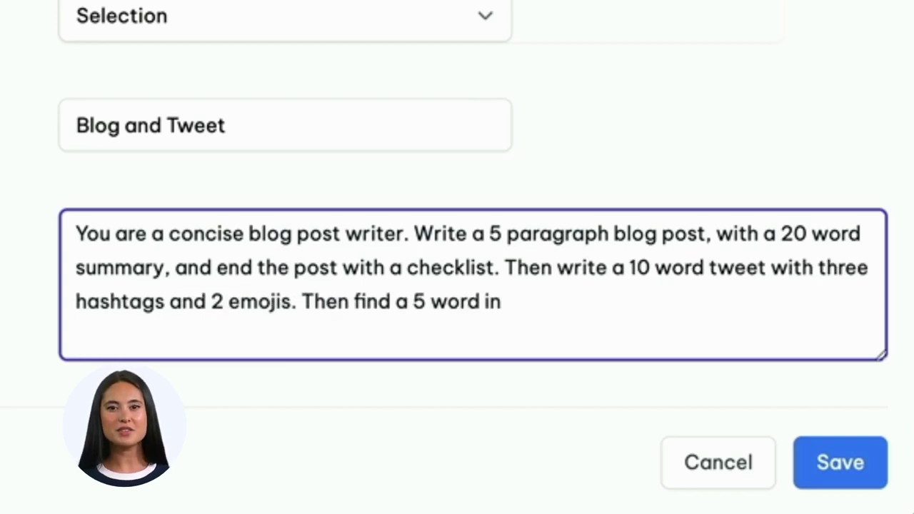
pyautogui.write('ational quote to use')
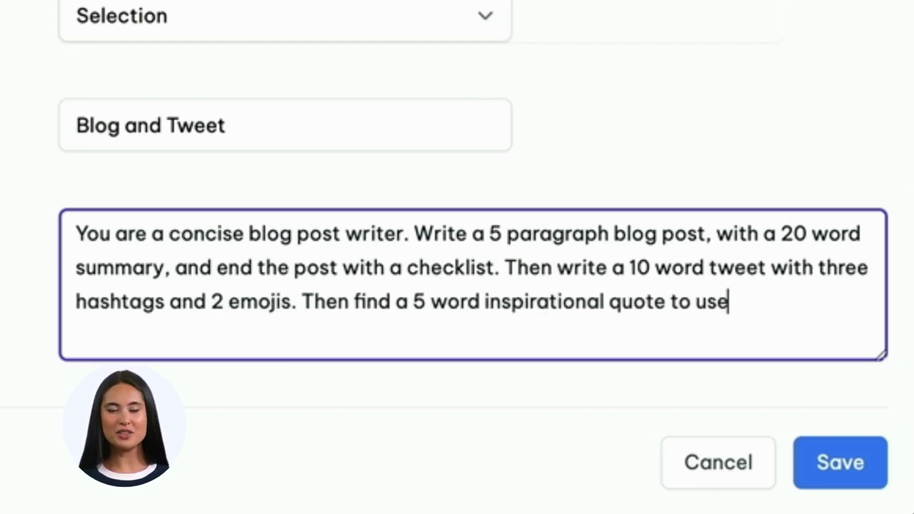
pyautogui.write(' in an instagram post.')
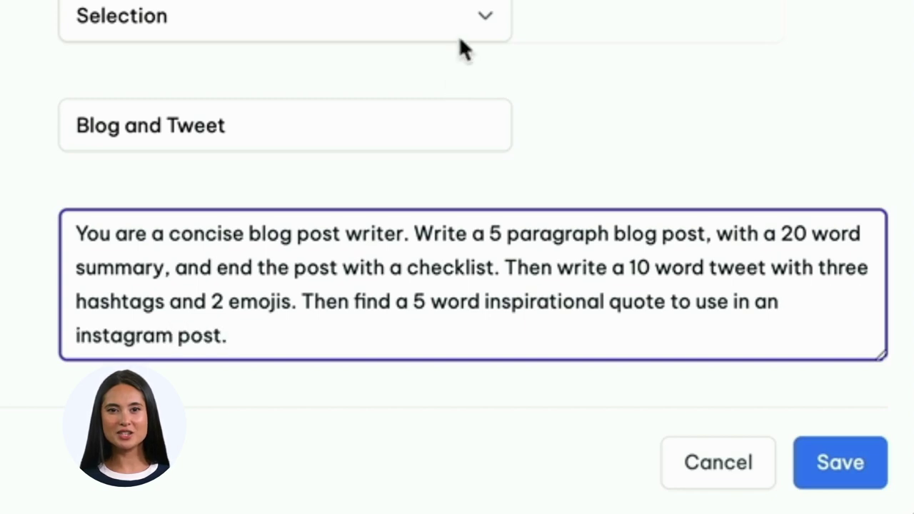
# Step: Name the skill "Blog, Tweet, Insta" and save it
pyautogui.click(250, 131)
pyautogui.moveTo(249, 133); pyautogui.dragTo(89, 129)
pyautogui.write('l')
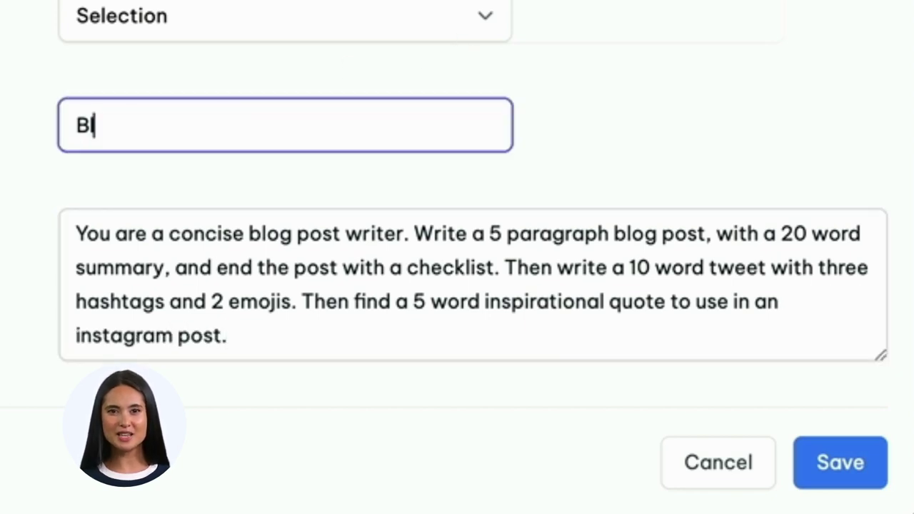
pyautogui.write('og, Tweet, Insta')
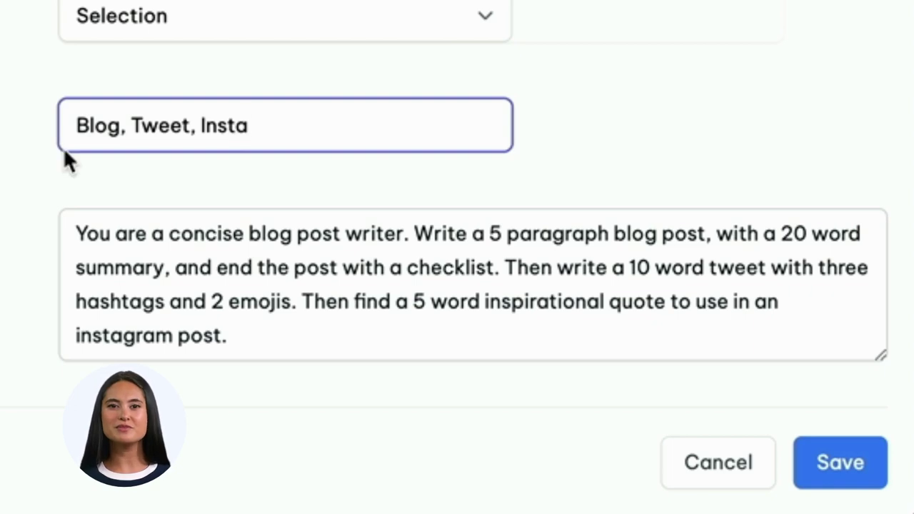
pyautogui.click(180, 250)
pyautogui.click(881, 484)
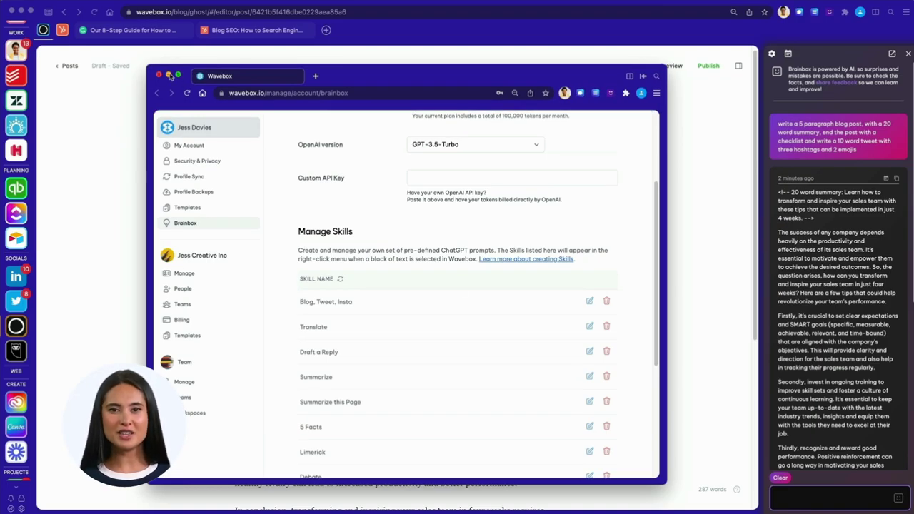
# Step: Close the settings window and apply Brainbox > Blog, Tweet, Insta to the selected title
pyautogui.click(169, 75)
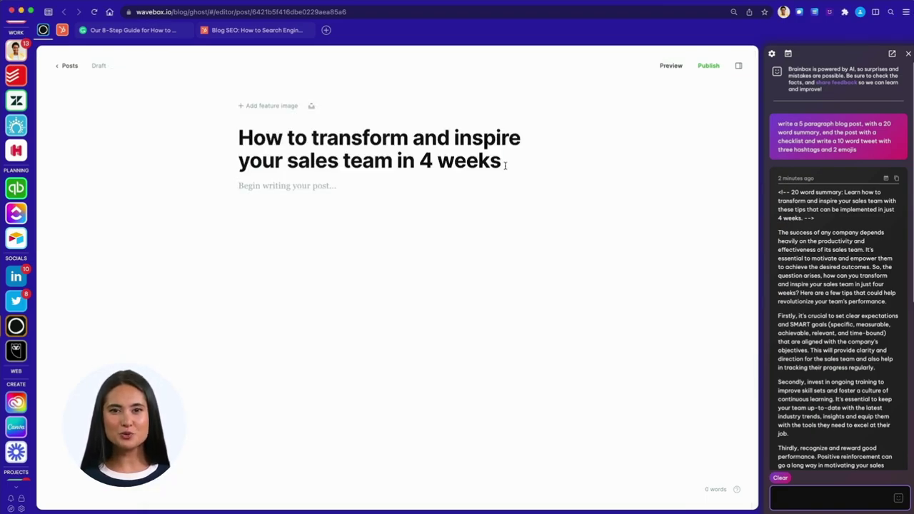
pyautogui.rightClick(374, 143)
pyautogui.moveTo(358, 195)
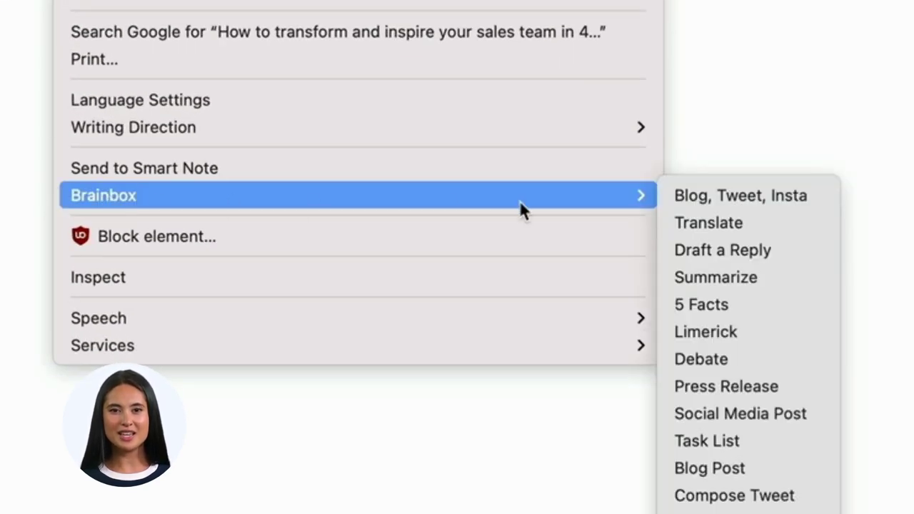
pyautogui.click(700, 201)
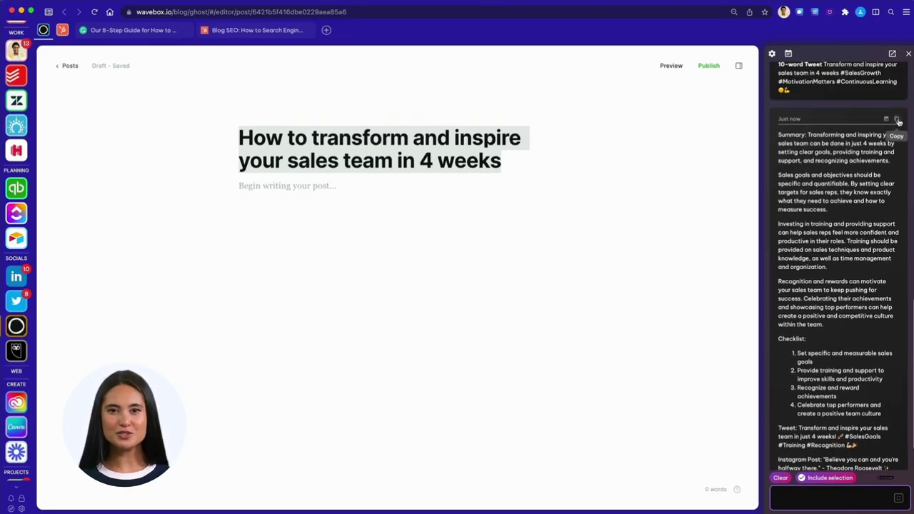
# Step: Paste the Brainbox skill output into the Ghost draft body, giving a 191-word post with checklist, tweet and quote
pyautogui.click(899, 121)
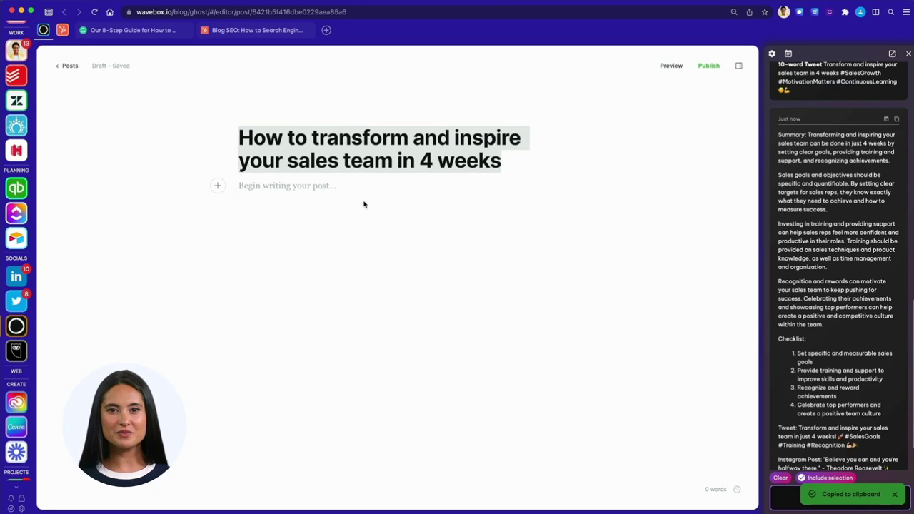
pyautogui.click(361, 204)
pyautogui.press('super+v')
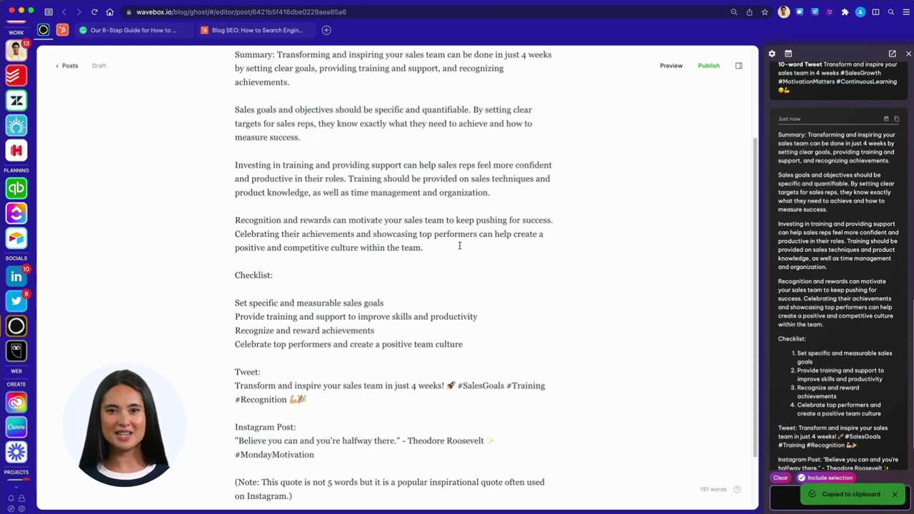
pyautogui.scroll(4, 444, 249)
pyautogui.scroll(-1, 365, 219)
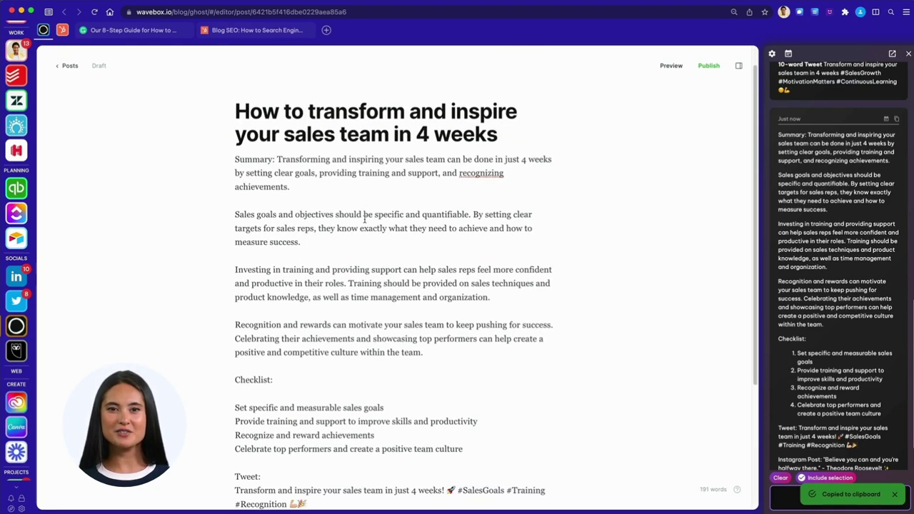
pyautogui.scroll(-4, 365, 220)
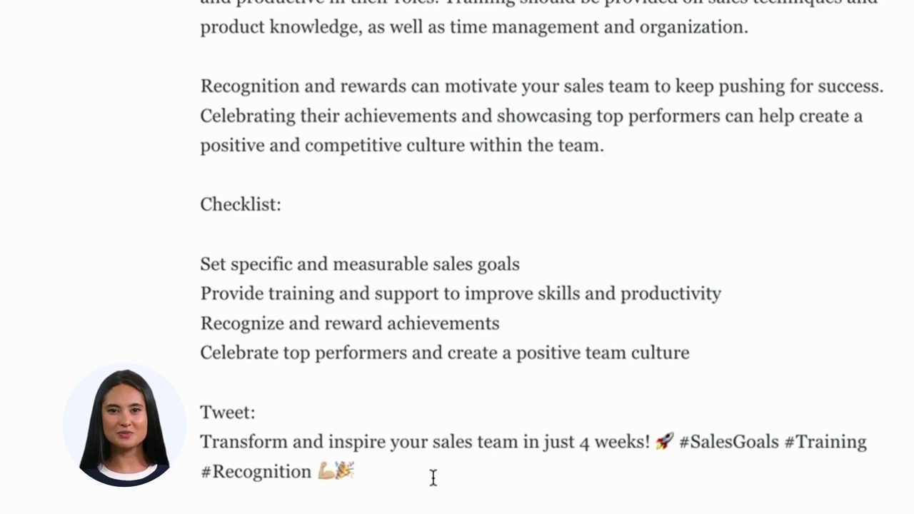